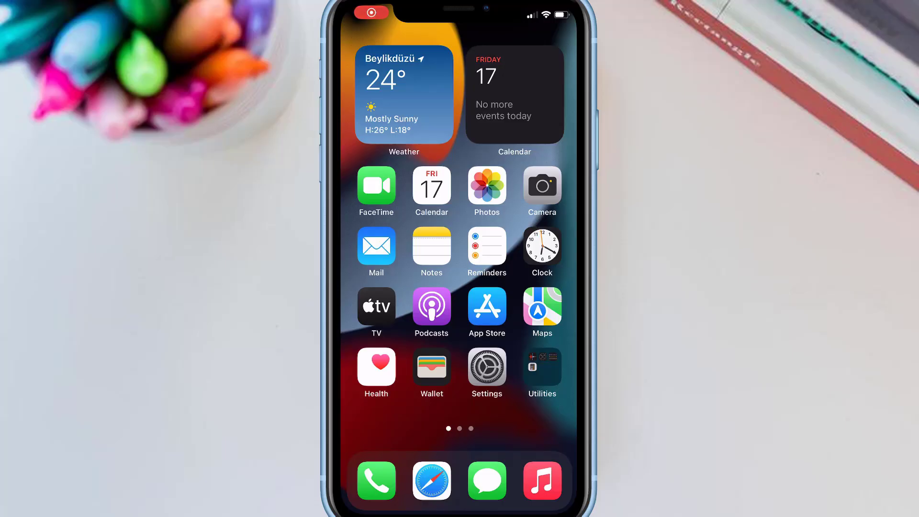
View the Apple ID page, where Sign Out is greyed out by restrictions, then return to Settings
{"action": "left_click", "coordinate": [487, 368]}
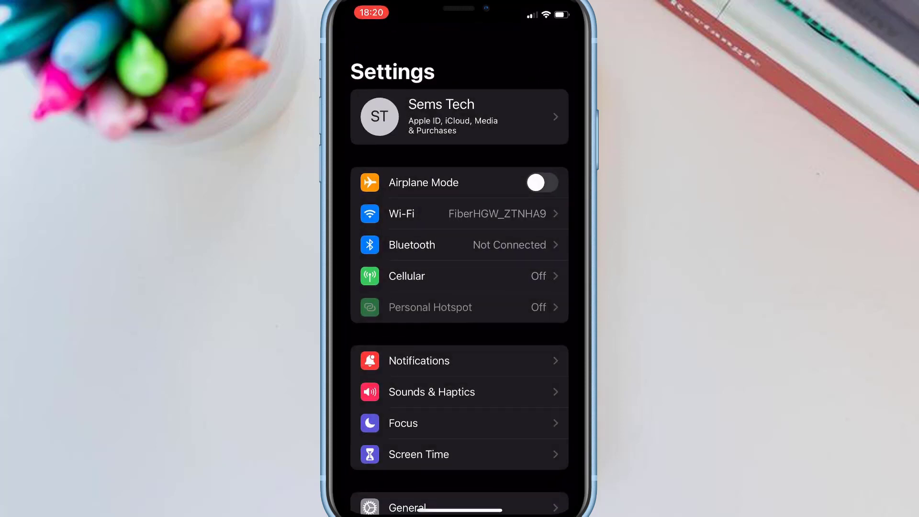
{"action": "left_click", "coordinate": [442, 116]}
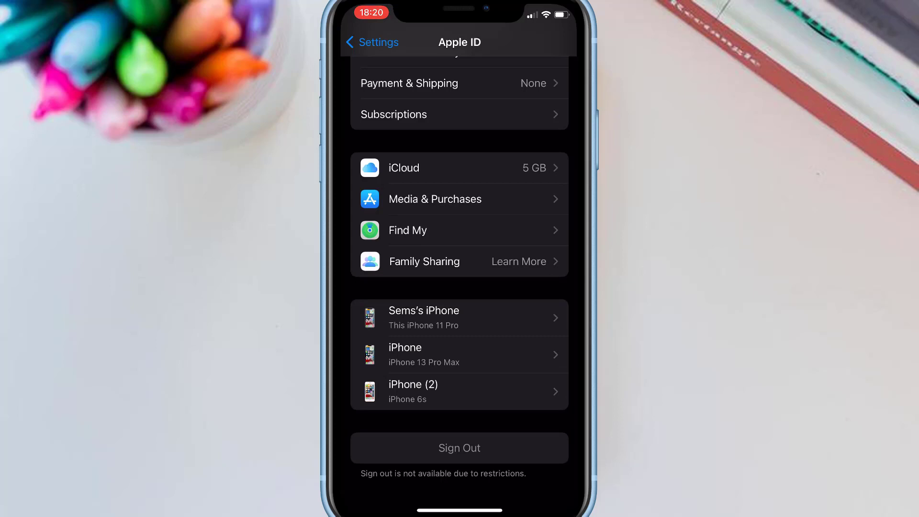
{"action": "left_click", "coordinate": [373, 41]}
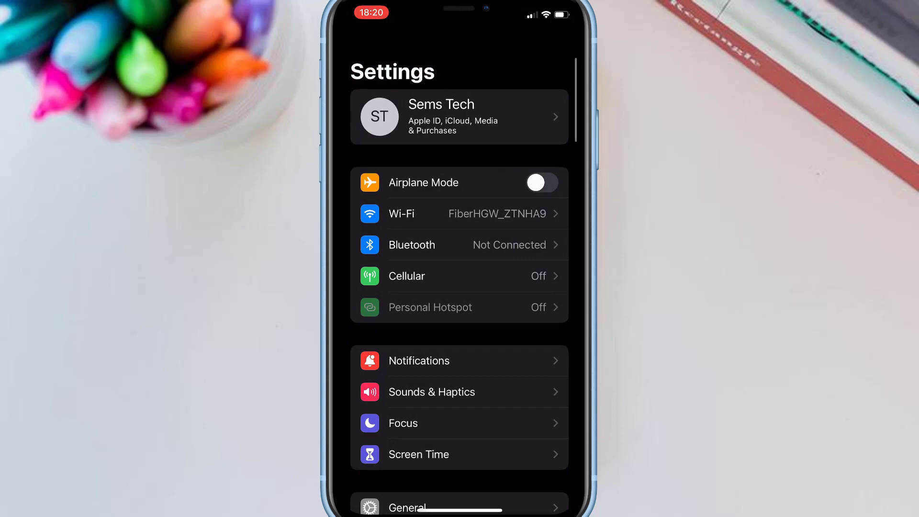
{"action": "scroll", "coordinate": [459, 288], "scroll_direction": "down", "scroll_amount": 1}
{"action": "scroll", "coordinate": [460, 287], "scroll_direction": "down", "scroll_amount": 2}
Switch off Content & Privacy Restrictions under Screen Time using the Screen Time passcode
{"action": "left_click", "coordinate": [419, 302]}
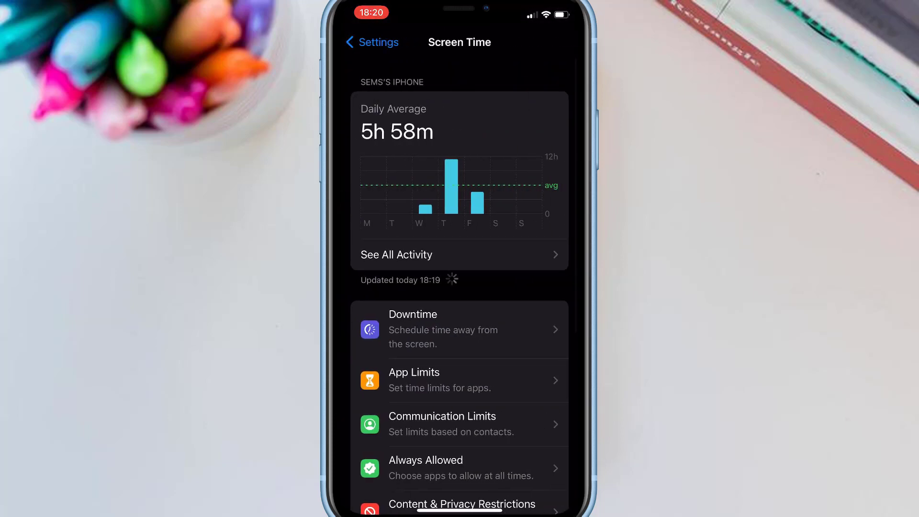
{"action": "scroll", "coordinate": [461, 287], "scroll_direction": "down", "scroll_amount": 3}
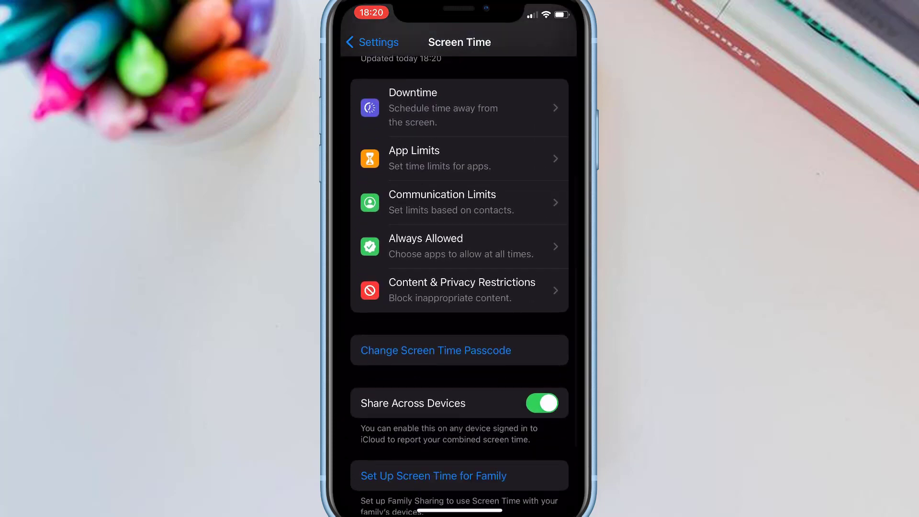
{"action": "left_click", "coordinate": [460, 290]}
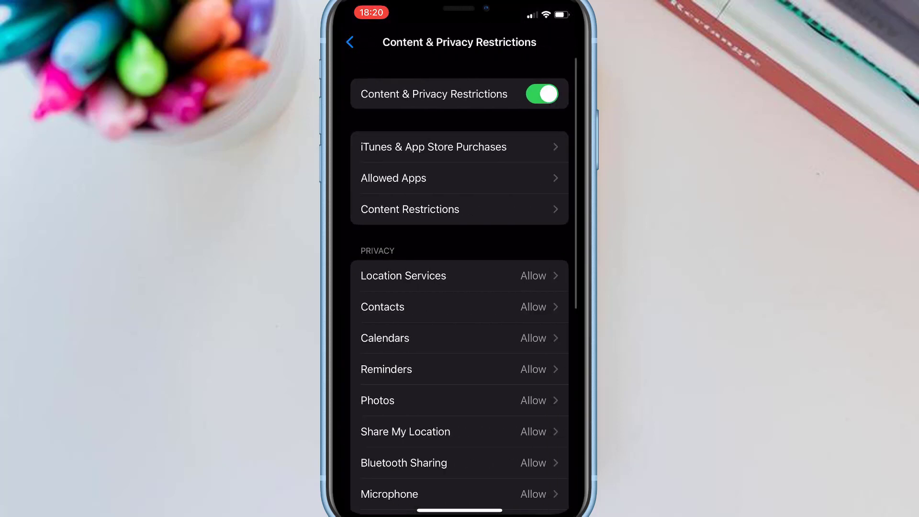
{"action": "left_click", "coordinate": [548, 92]}
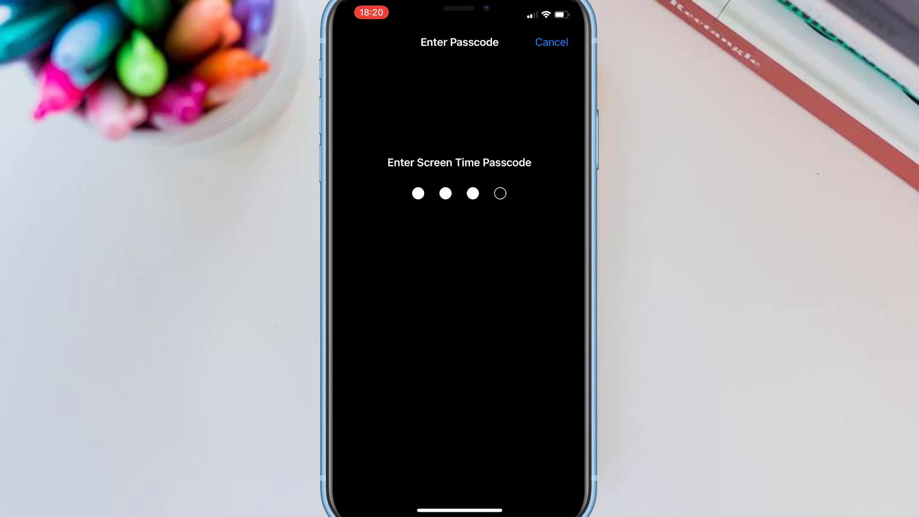
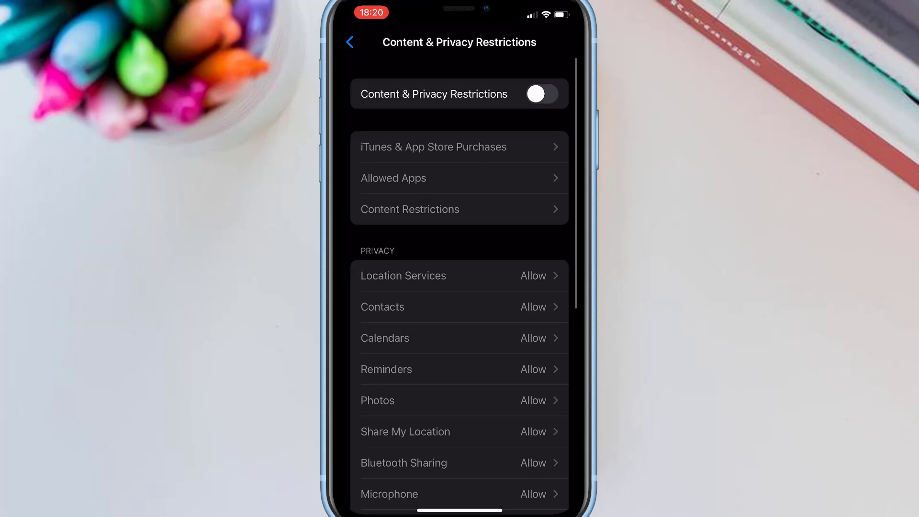
{"action": "left_click", "coordinate": [350, 42]}
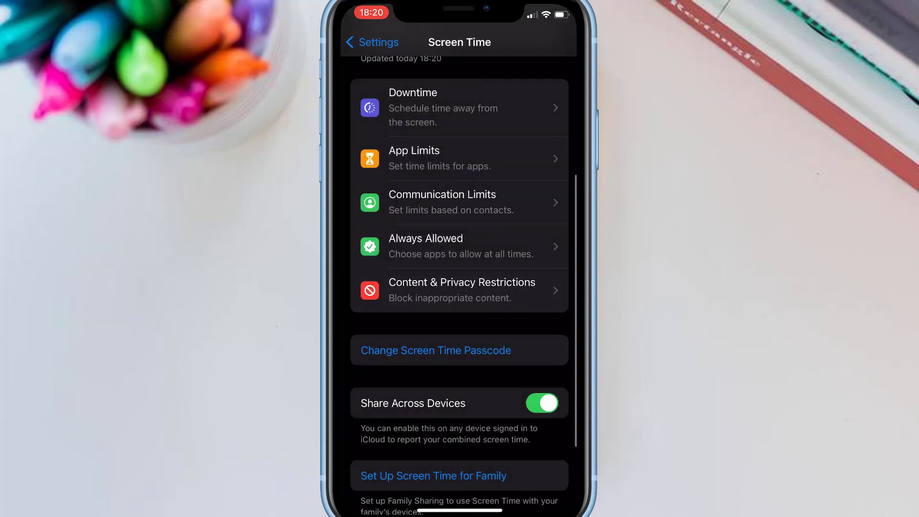
Back on the main Settings list, recheck the Apple ID account page
{"action": "left_click", "coordinate": [372, 41]}
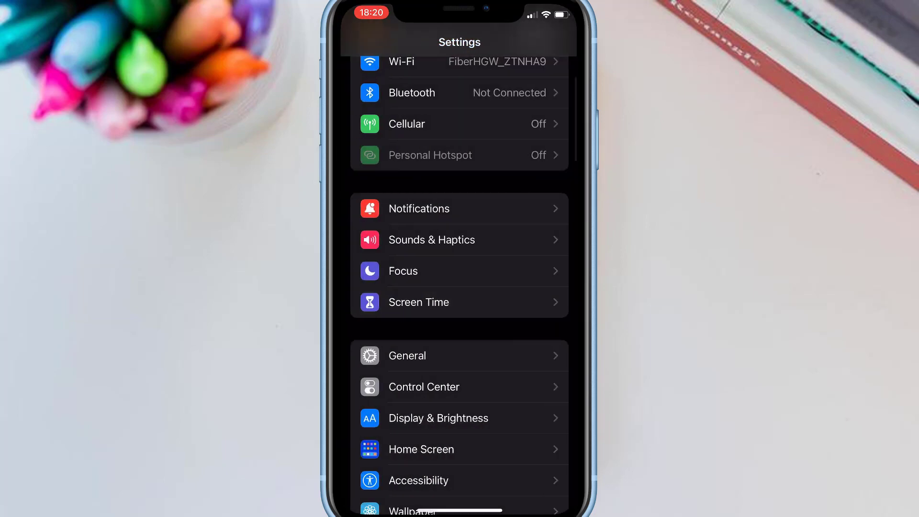
{"action": "scroll", "coordinate": [460, 288], "scroll_direction": "up", "scroll_amount": 5}
{"action": "left_click", "coordinate": [411, 155]}
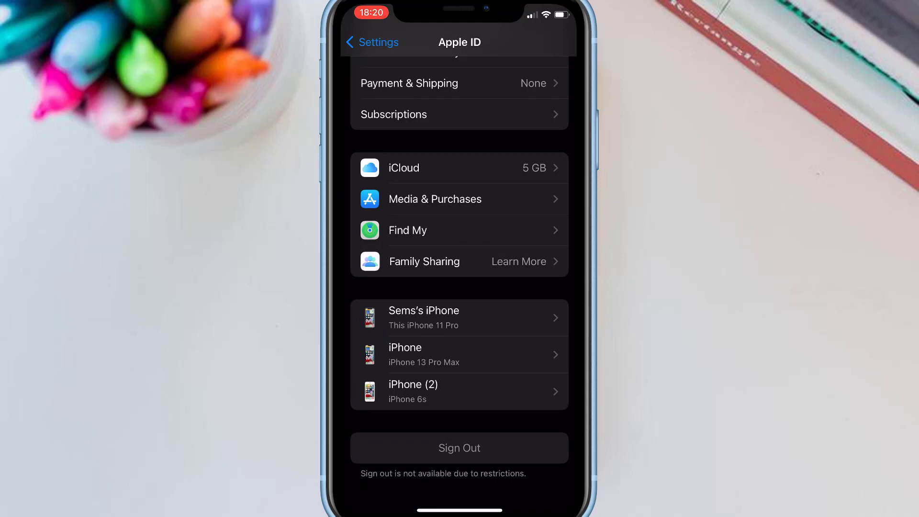
{"action": "left_click", "coordinate": [373, 41]}
{"action": "scroll", "coordinate": [460, 287], "scroll_direction": "down", "scroll_amount": 3}
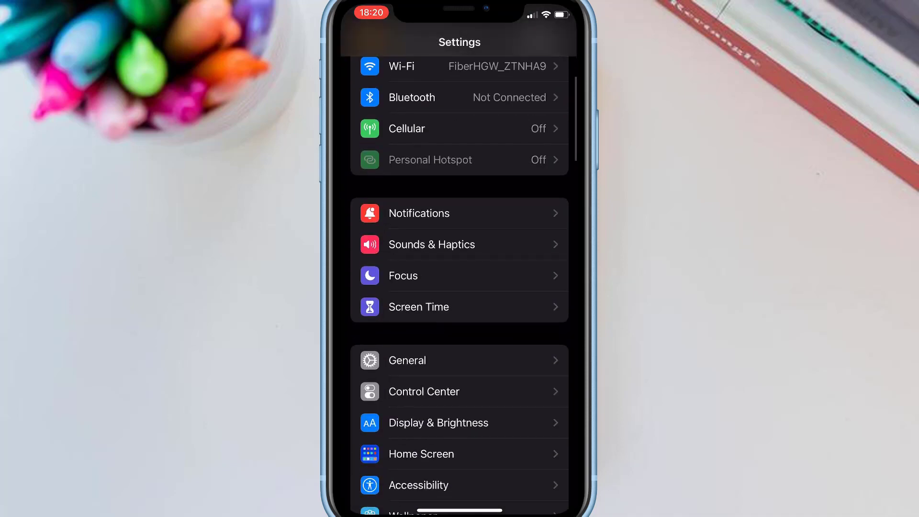
Turn off Screen Time with its passcode, confirm Turn Off Screen Time, and return to Settings
{"action": "left_click", "coordinate": [419, 306]}
{"action": "scroll", "coordinate": [459, 287], "scroll_direction": "down", "scroll_amount": 3}
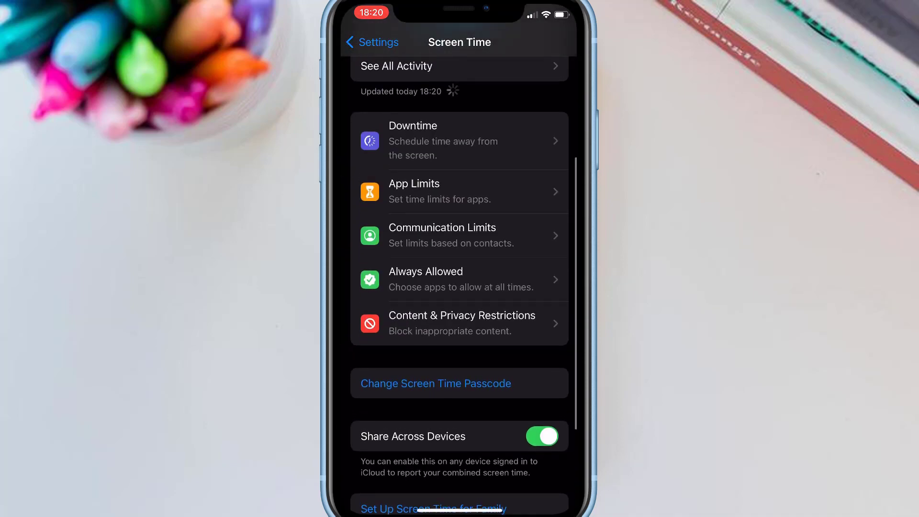
{"action": "scroll", "coordinate": [461, 287], "scroll_direction": "down", "scroll_amount": 2}
{"action": "left_click", "coordinate": [410, 453]}
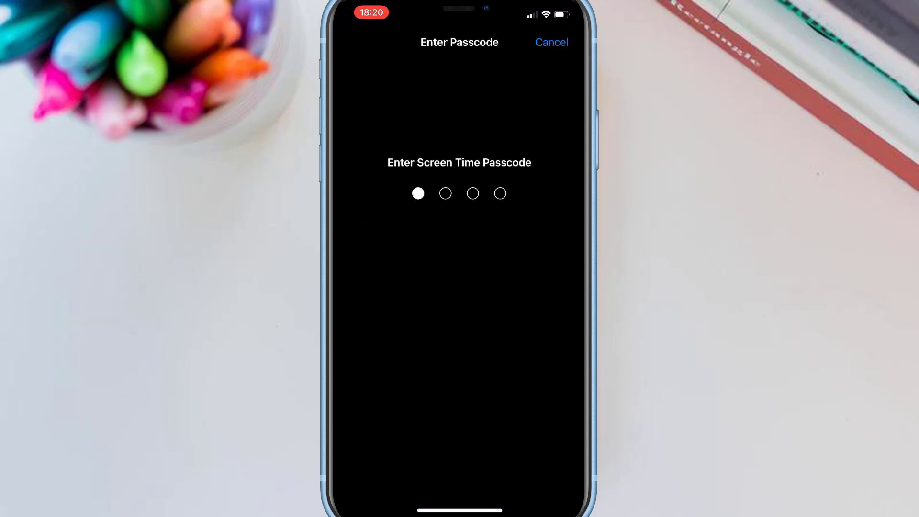
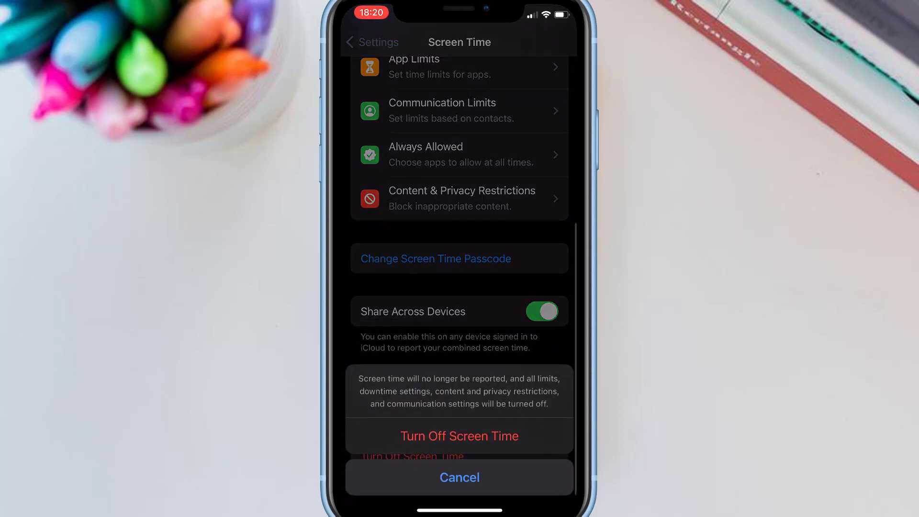
{"action": "left_click", "coordinate": [460, 436]}
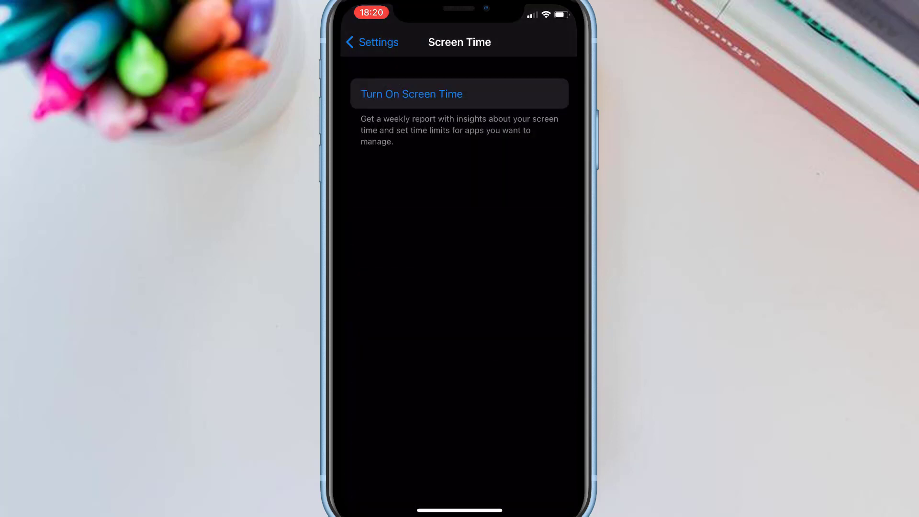
{"action": "left_click", "coordinate": [373, 42]}
{"action": "scroll", "coordinate": [460, 288], "scroll_direction": "up", "scroll_amount": 5}
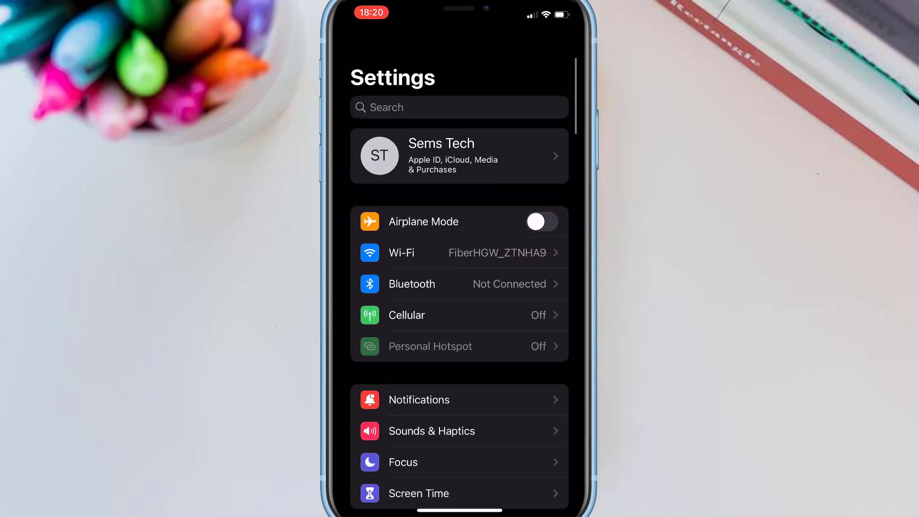
Sign out of the Apple ID from its account page and confirm in the Are you sure? alert
{"action": "left_click", "coordinate": [460, 156]}
{"action": "scroll", "coordinate": [460, 288], "scroll_direction": "down", "scroll_amount": 5}
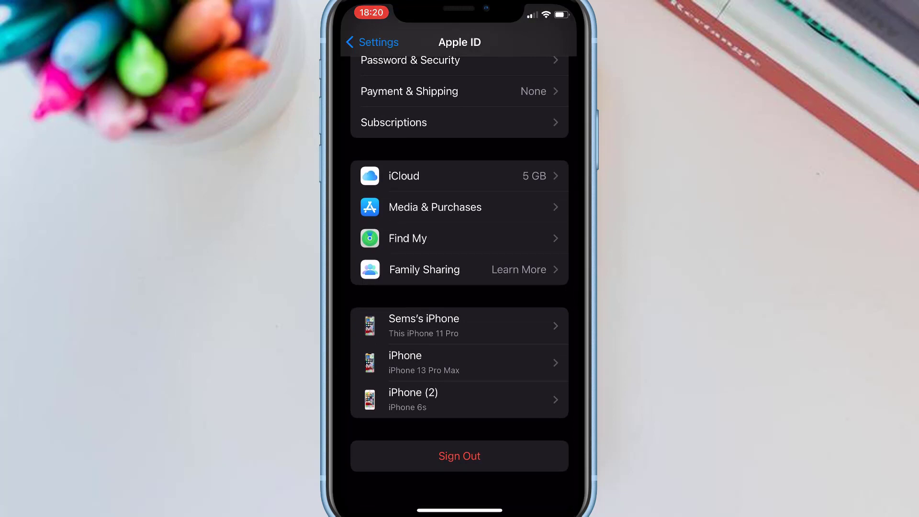
{"action": "left_click", "coordinate": [547, 52]}
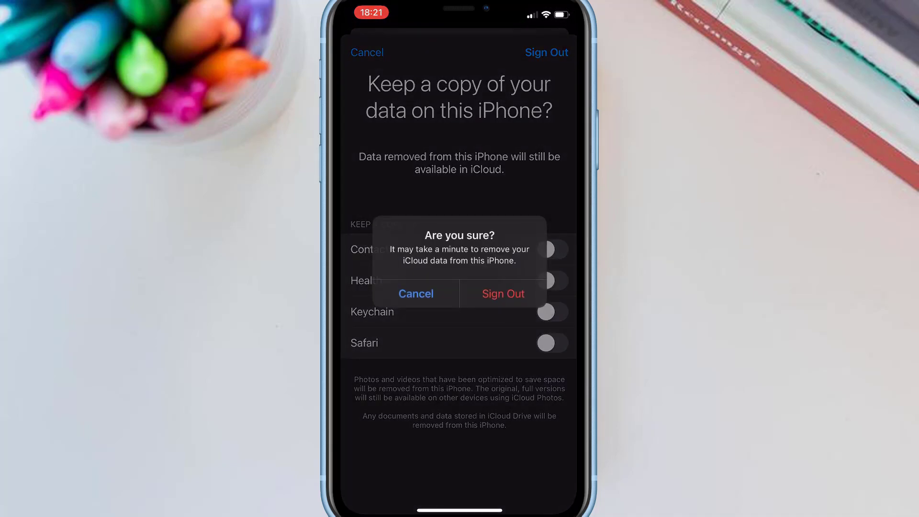
{"action": "left_click", "coordinate": [503, 293]}
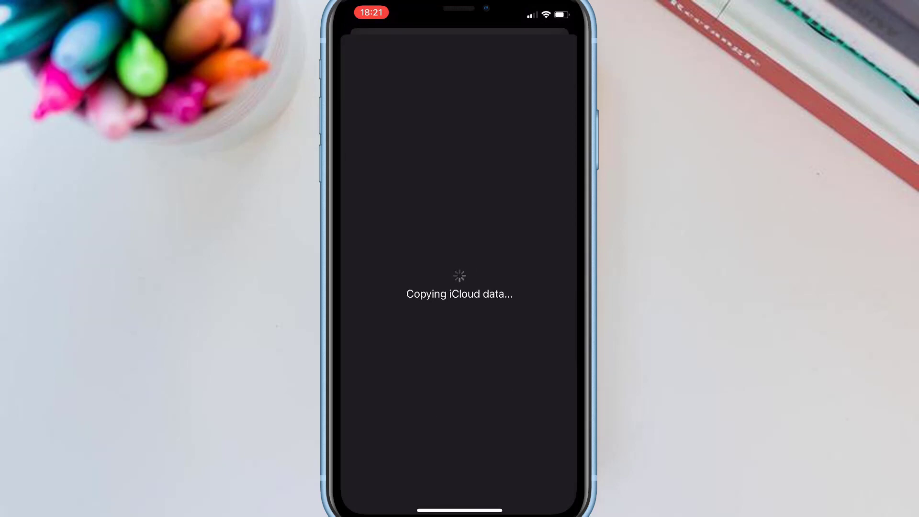
{"action": "scroll", "coordinate": [460, 288], "scroll_direction": "up", "scroll_amount": 5}
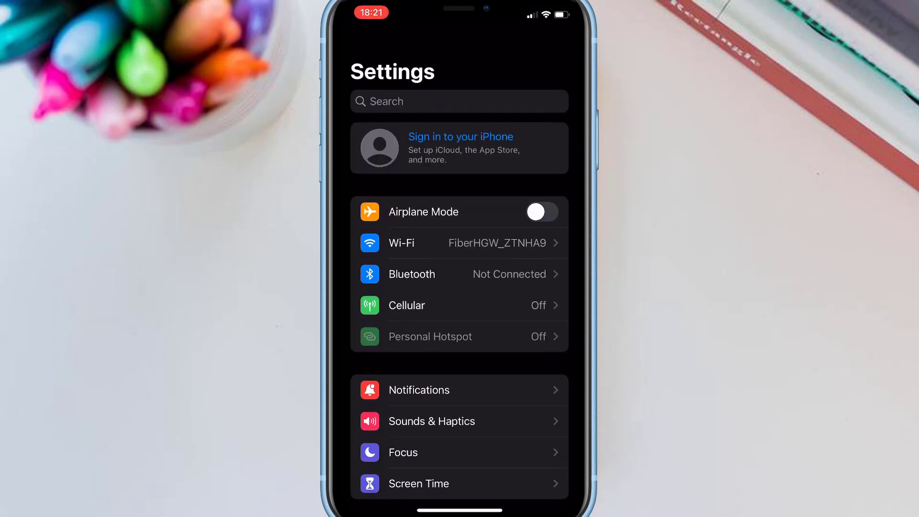
Swipe up from the bottom edge to close Settings and reach the home screen
{"action": "left_click_drag", "start_coordinate": [460, 510], "coordinate": [460, 323]}
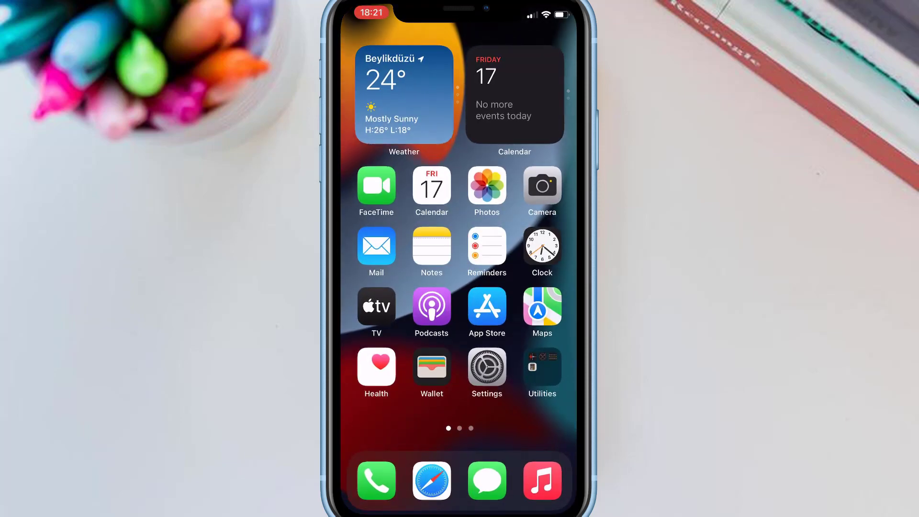